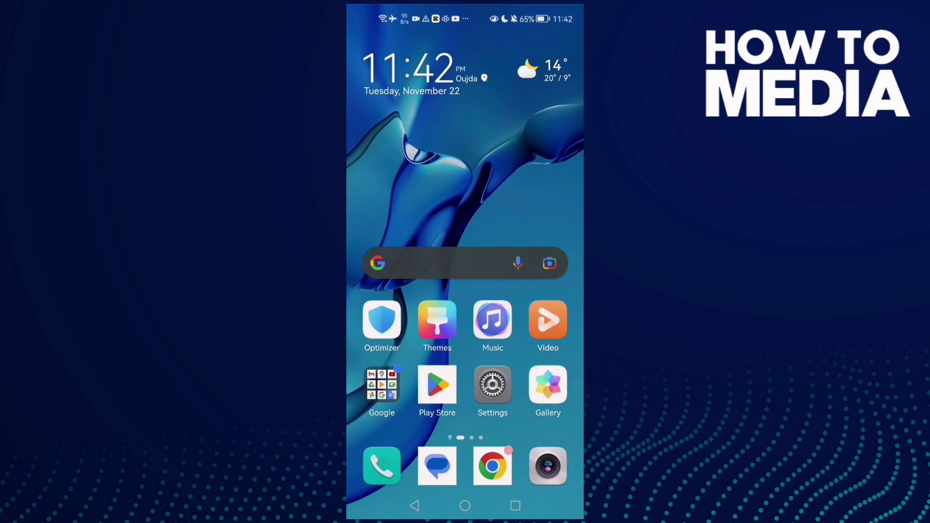
- Launch the Google Play Store from the home screen
{"action": "left_click", "coordinate": [437, 384]}
- Search the Play Store for 'meet' and browse the Google Meet and Google Meet (original) pages
{"action": "left_click", "coordinate": [450, 46]}
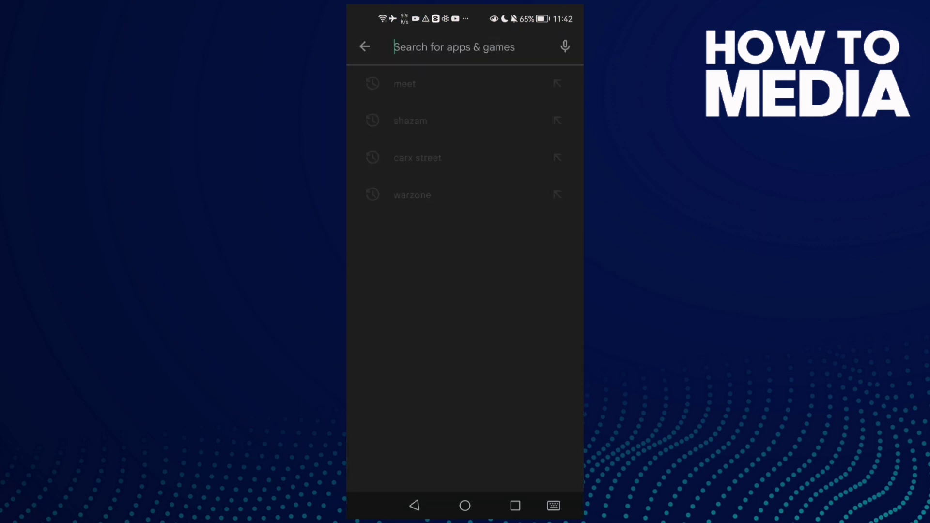
{"action": "left_click", "coordinate": [407, 126]}
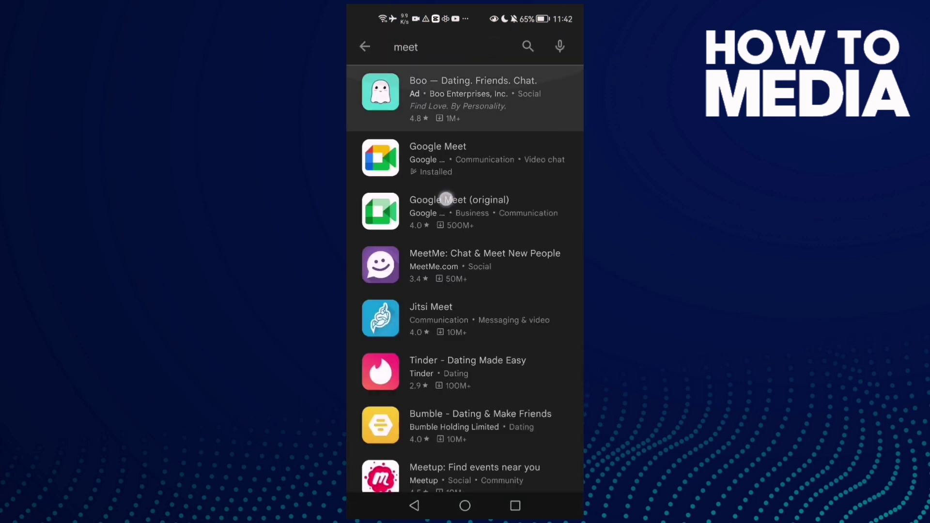
{"action": "left_click", "coordinate": [465, 157]}
{"action": "left_click", "coordinate": [413, 505]}
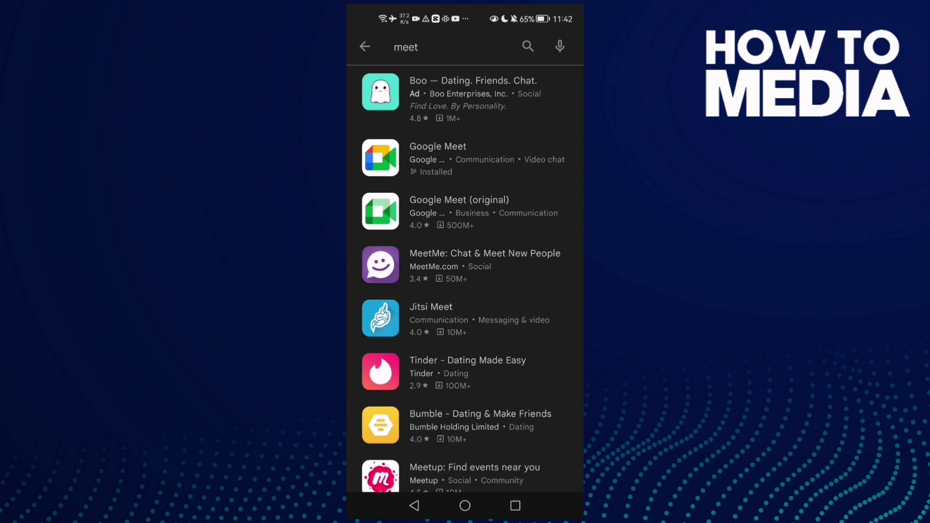
{"action": "left_click", "coordinate": [480, 158]}
{"action": "left_click", "coordinate": [414, 505]}
{"action": "left_click", "coordinate": [491, 200]}
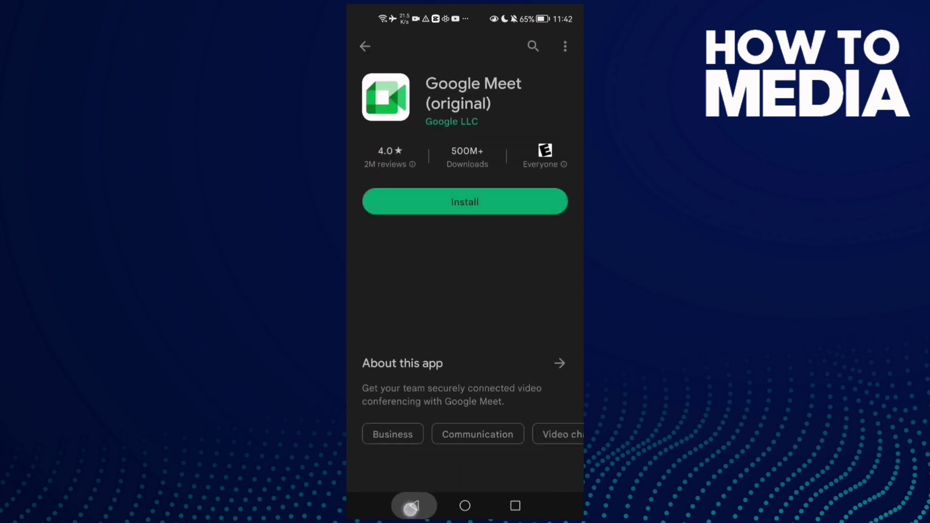
{"action": "left_click", "coordinate": [413, 505]}
{"action": "left_click", "coordinate": [465, 158]}
{"action": "left_click", "coordinate": [413, 506]}
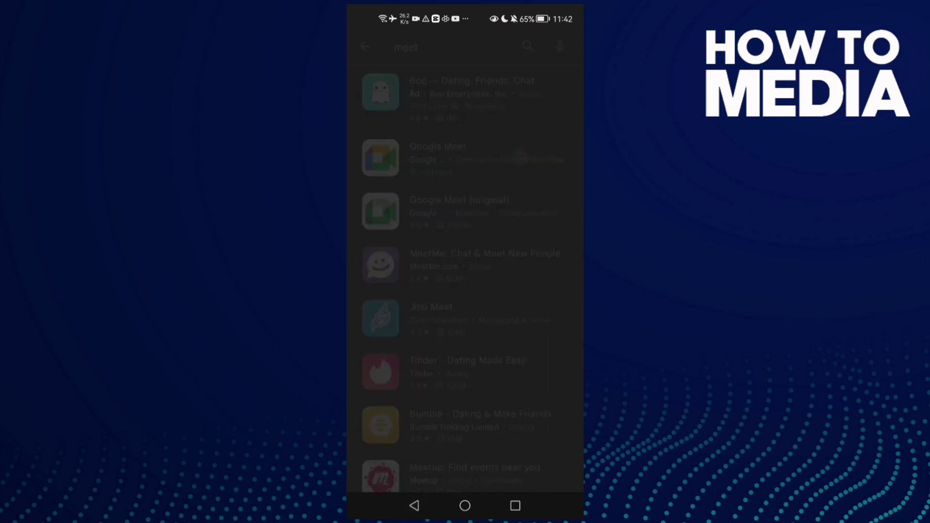
- Go to Settings' full installed-apps list and search it for Meet
{"action": "left_click", "coordinate": [465, 506]}
{"action": "left_click", "coordinate": [492, 384]}
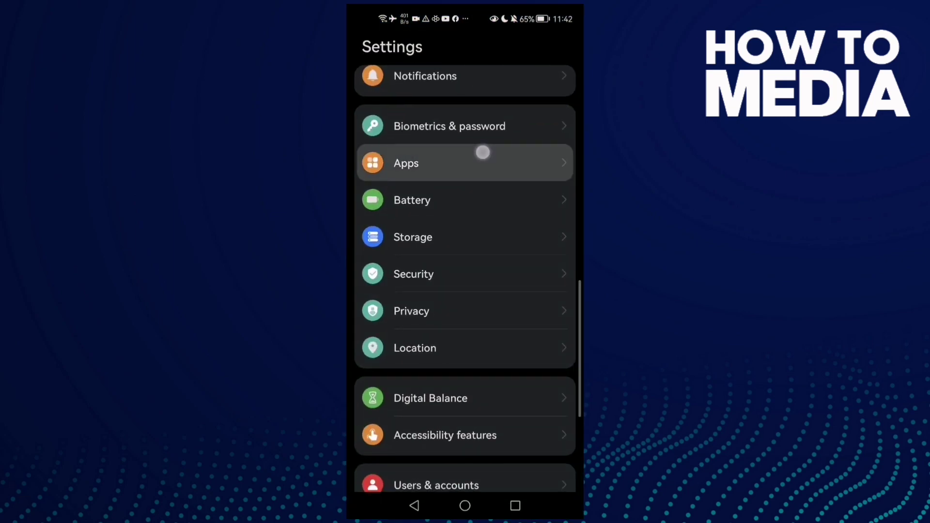
{"action": "left_click", "coordinate": [463, 164]}
{"action": "left_click", "coordinate": [462, 84]}
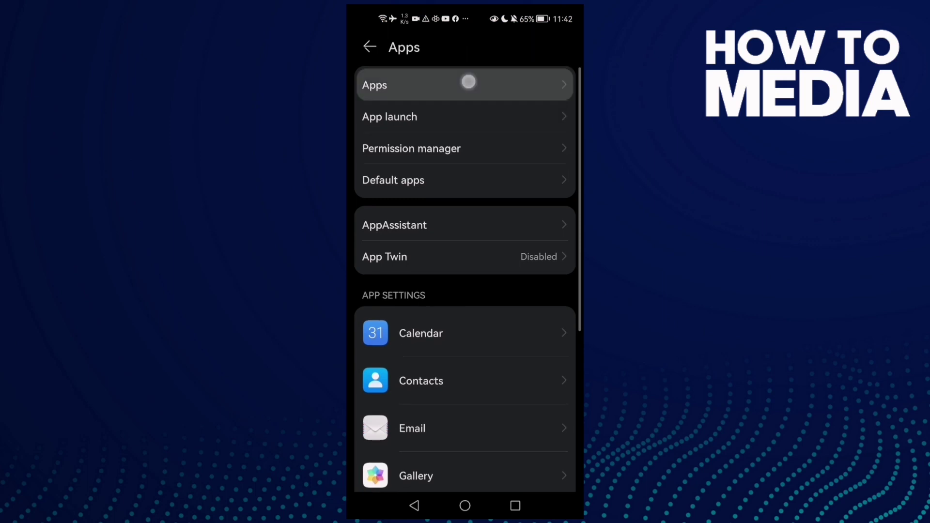
{"action": "type", "text": "meet"}
{"action": "left_click", "coordinate": [403, 84]}
{"action": "left_click", "coordinate": [563, 437]}
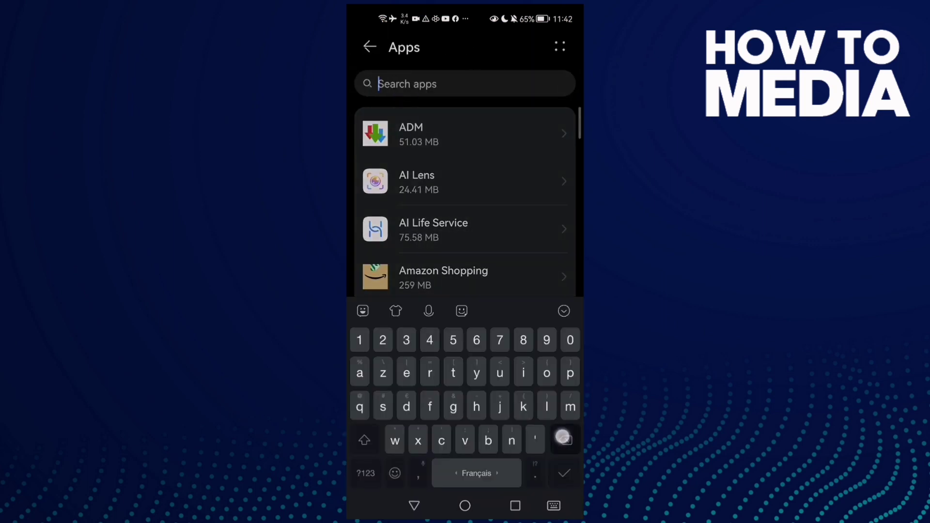
{"action": "type", "text": "meet"}
- Open Meet's app info and set its microphone permission to Allow
{"action": "left_click", "coordinate": [413, 505]}
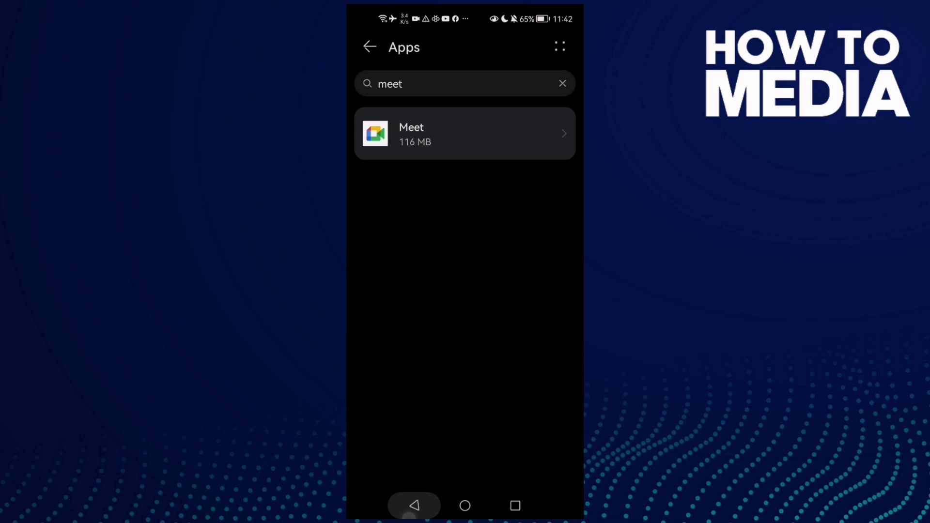
{"action": "left_click", "coordinate": [465, 133]}
{"action": "left_click", "coordinate": [436, 224]}
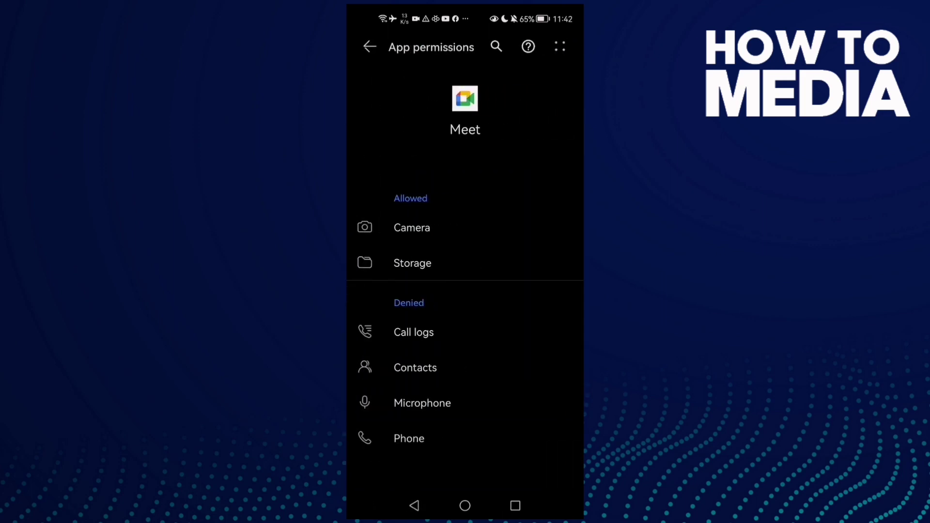
{"action": "left_click", "coordinate": [501, 398]}
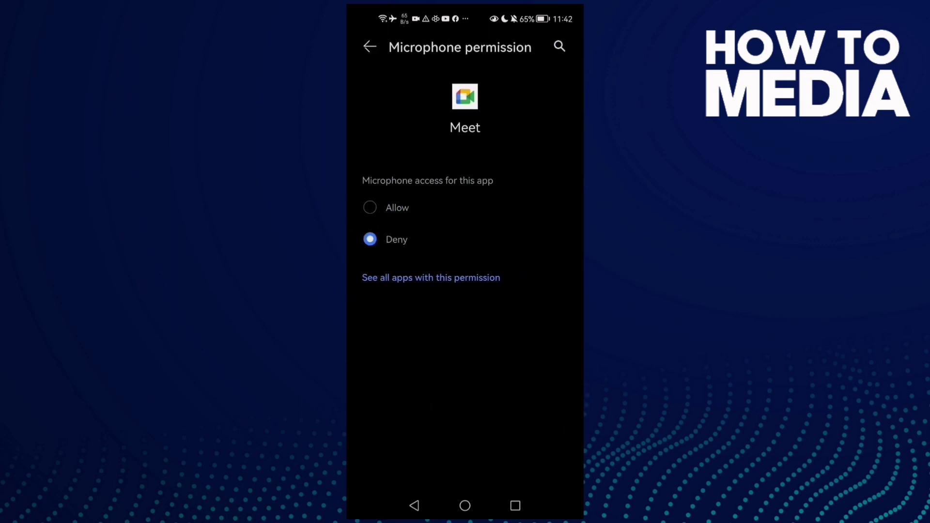
{"action": "left_click", "coordinate": [394, 216]}
- Force-stop Meet from its app info and confirm the prompt
{"action": "left_click", "coordinate": [414, 506]}
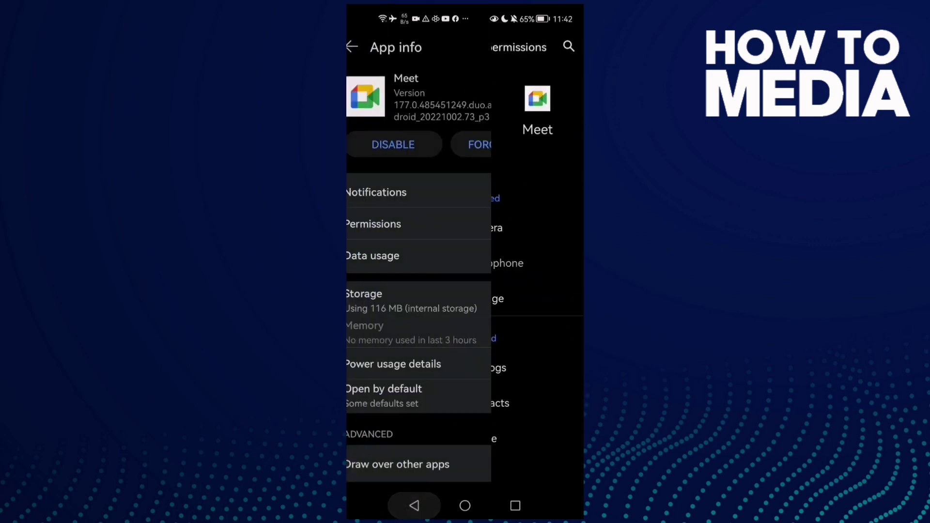
{"action": "left_click", "coordinate": [503, 145]}
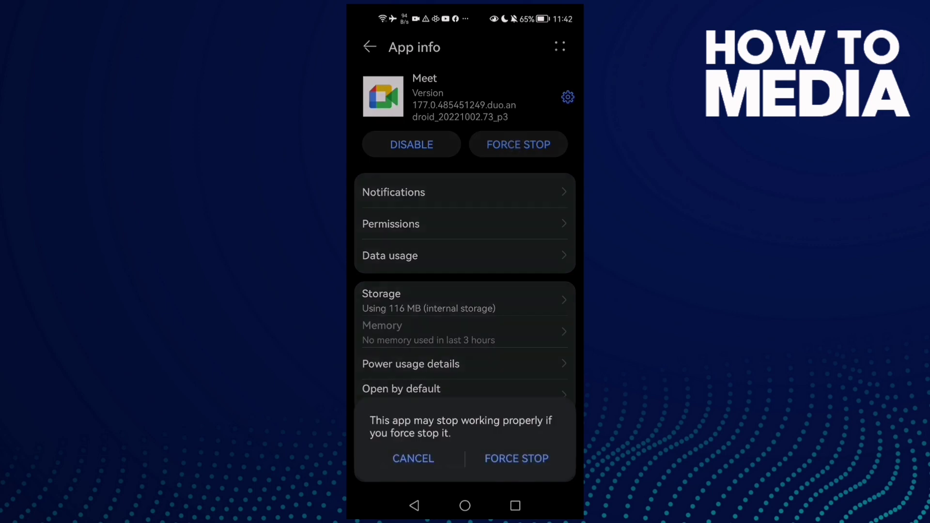
{"action": "left_click", "coordinate": [525, 459]}
{"action": "left_click_drag", "start_coordinate": [488, 326], "coordinate": [484, 248]}
- Clear Meet's cache in Storage and return to the home screen
{"action": "left_click", "coordinate": [465, 221]}
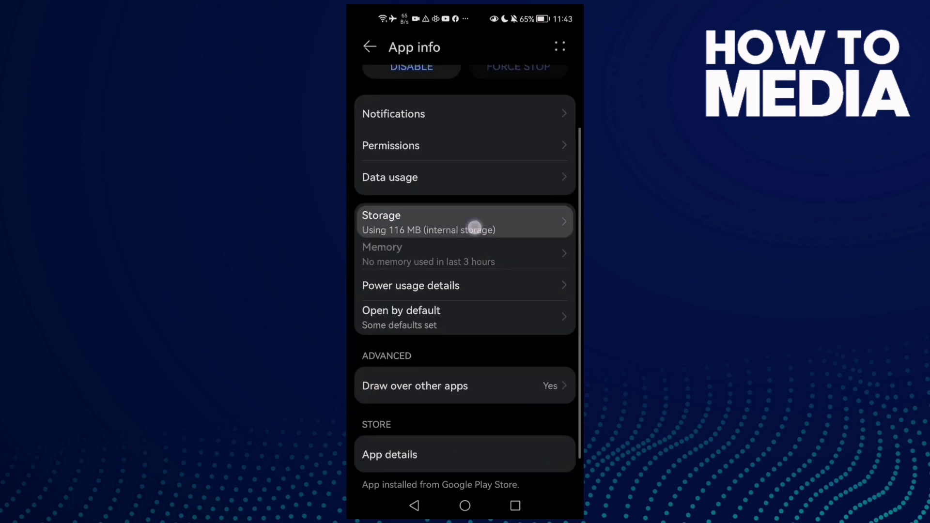
{"action": "left_click", "coordinate": [464, 374]}
{"action": "left_click", "coordinate": [414, 505]}
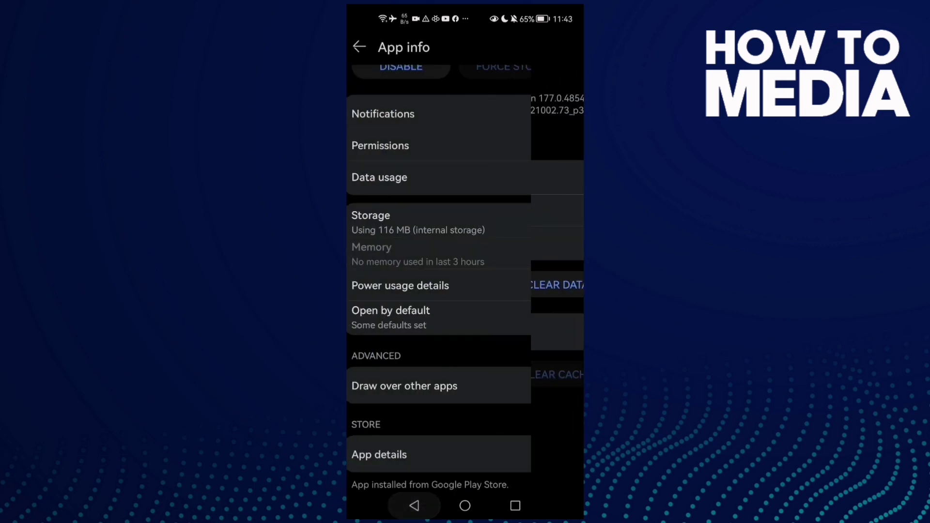
{"action": "left_click", "coordinate": [465, 505]}
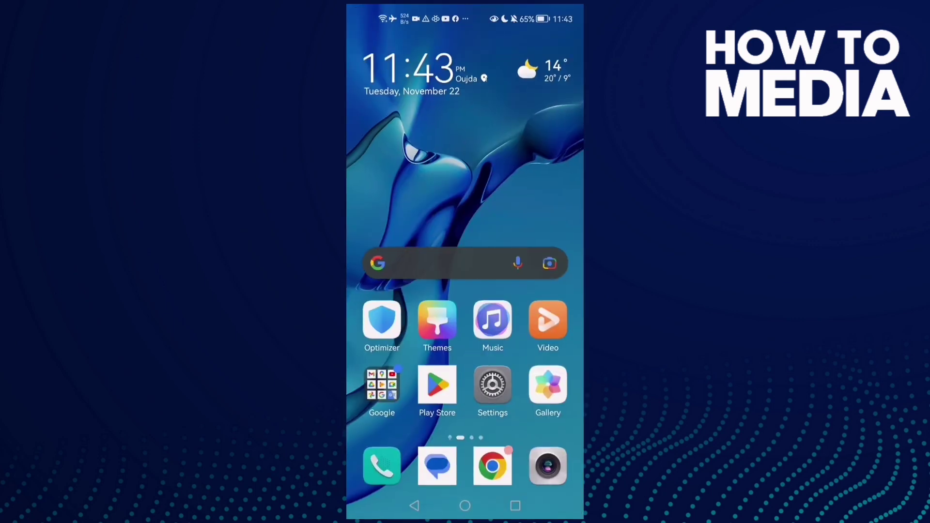